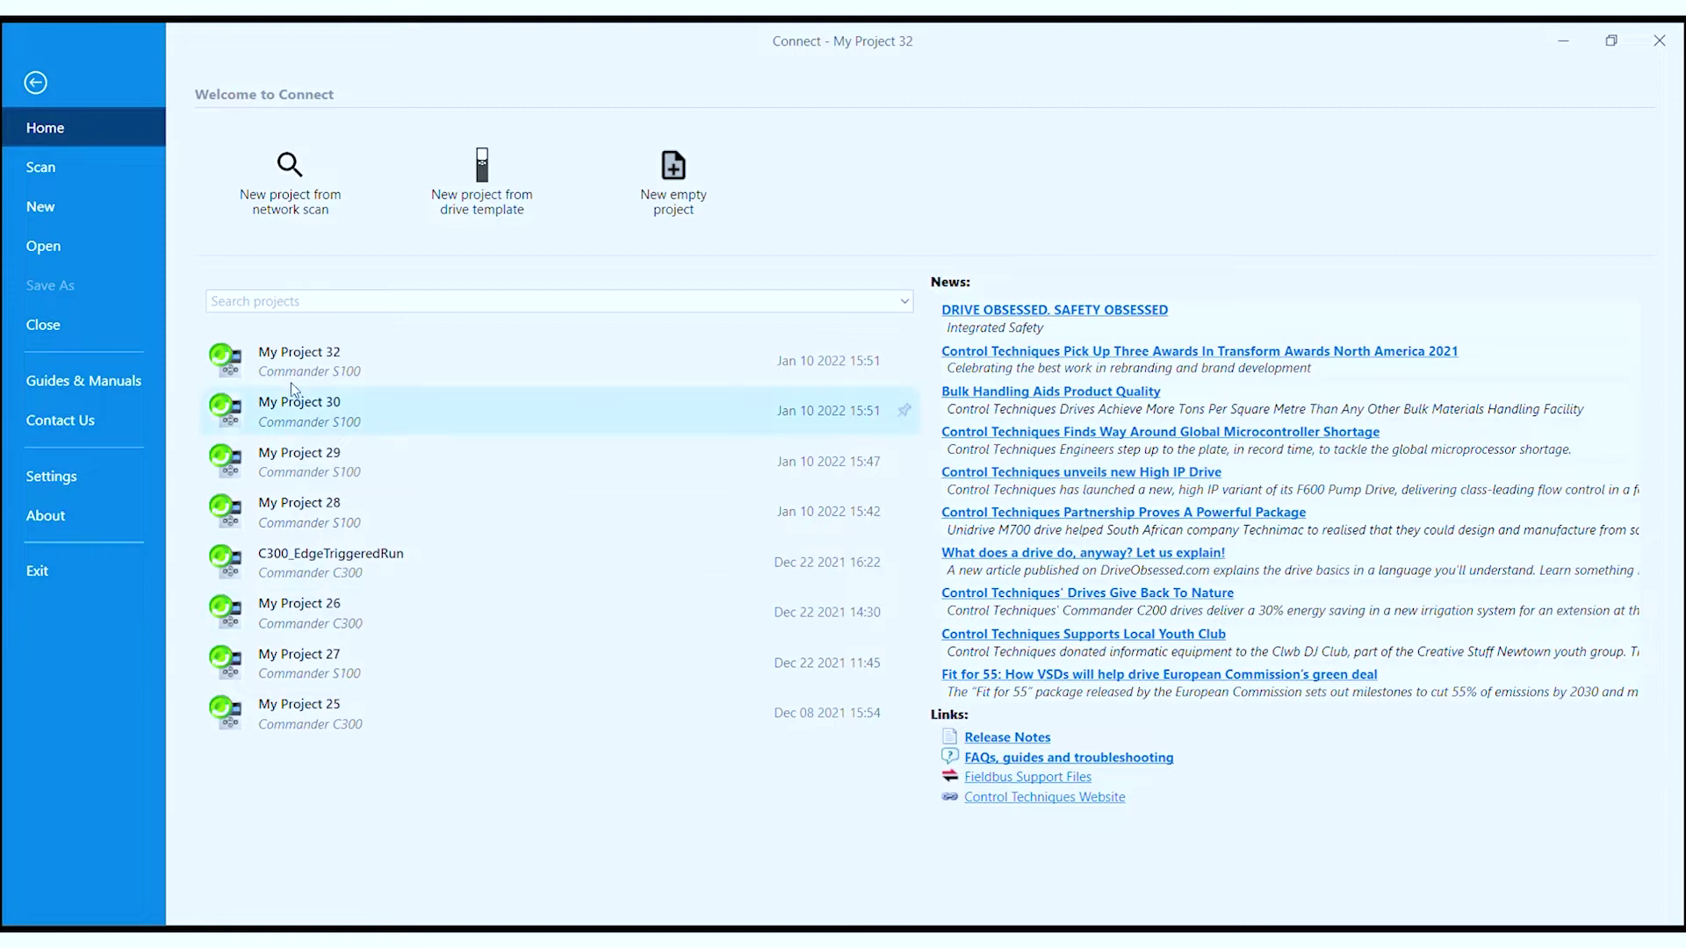
Step: Scan the serial RTU network and start My Project 33 from the Commander S100 found on COM10
left_click(288, 188)
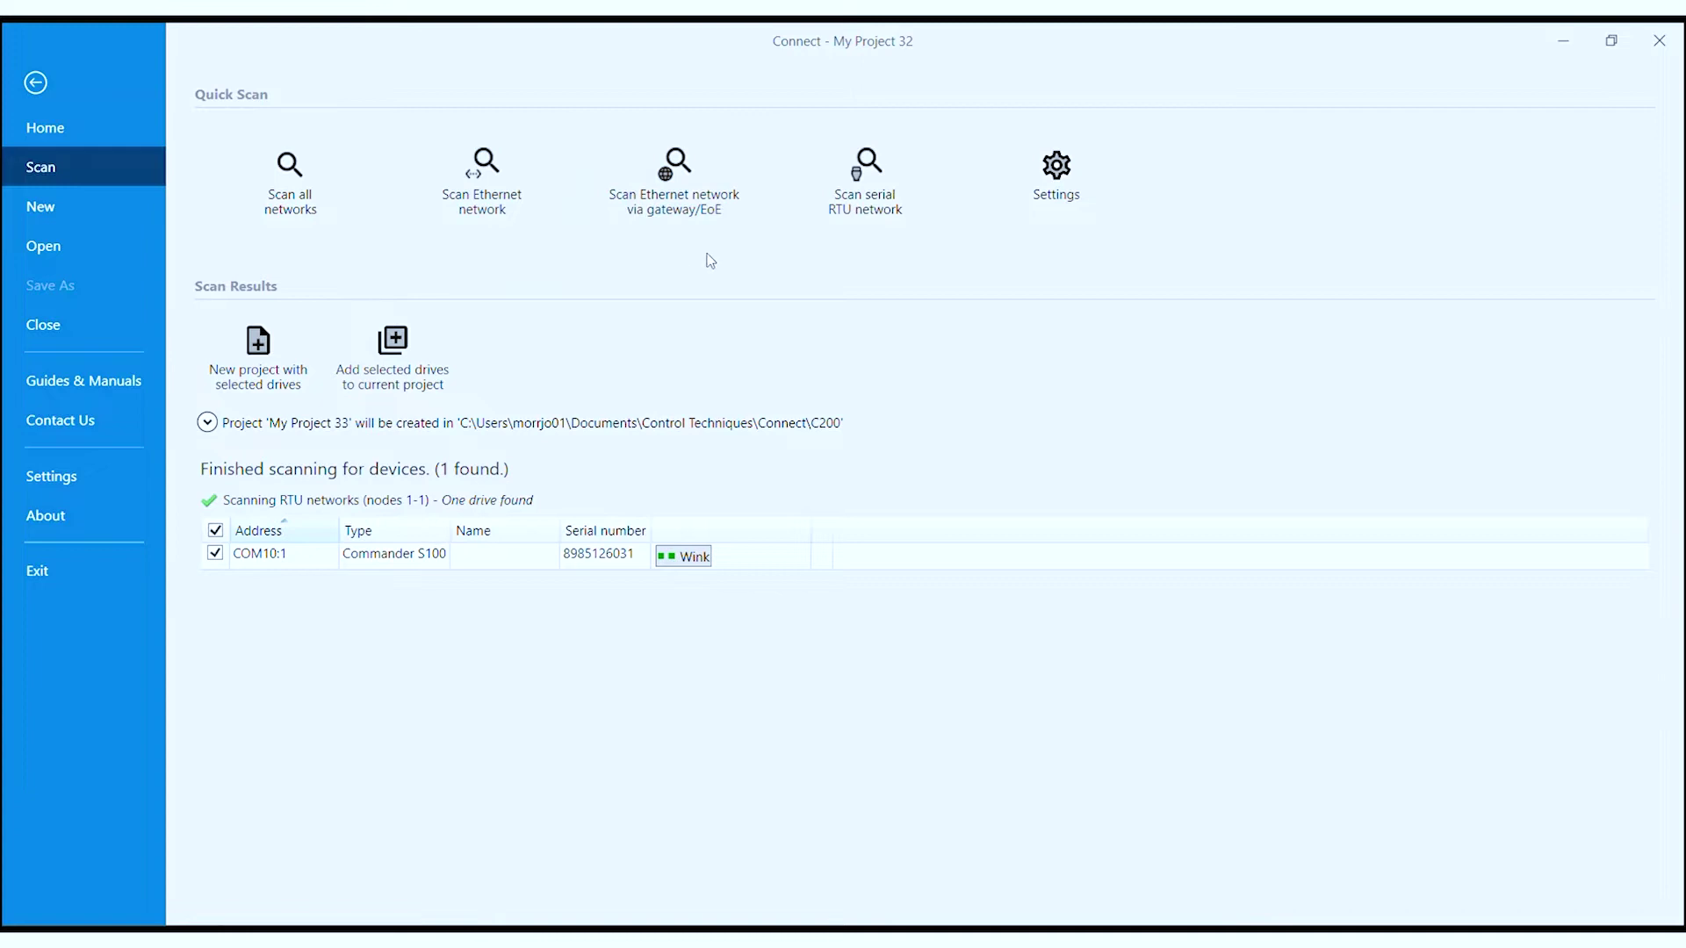
left_click(880, 208)
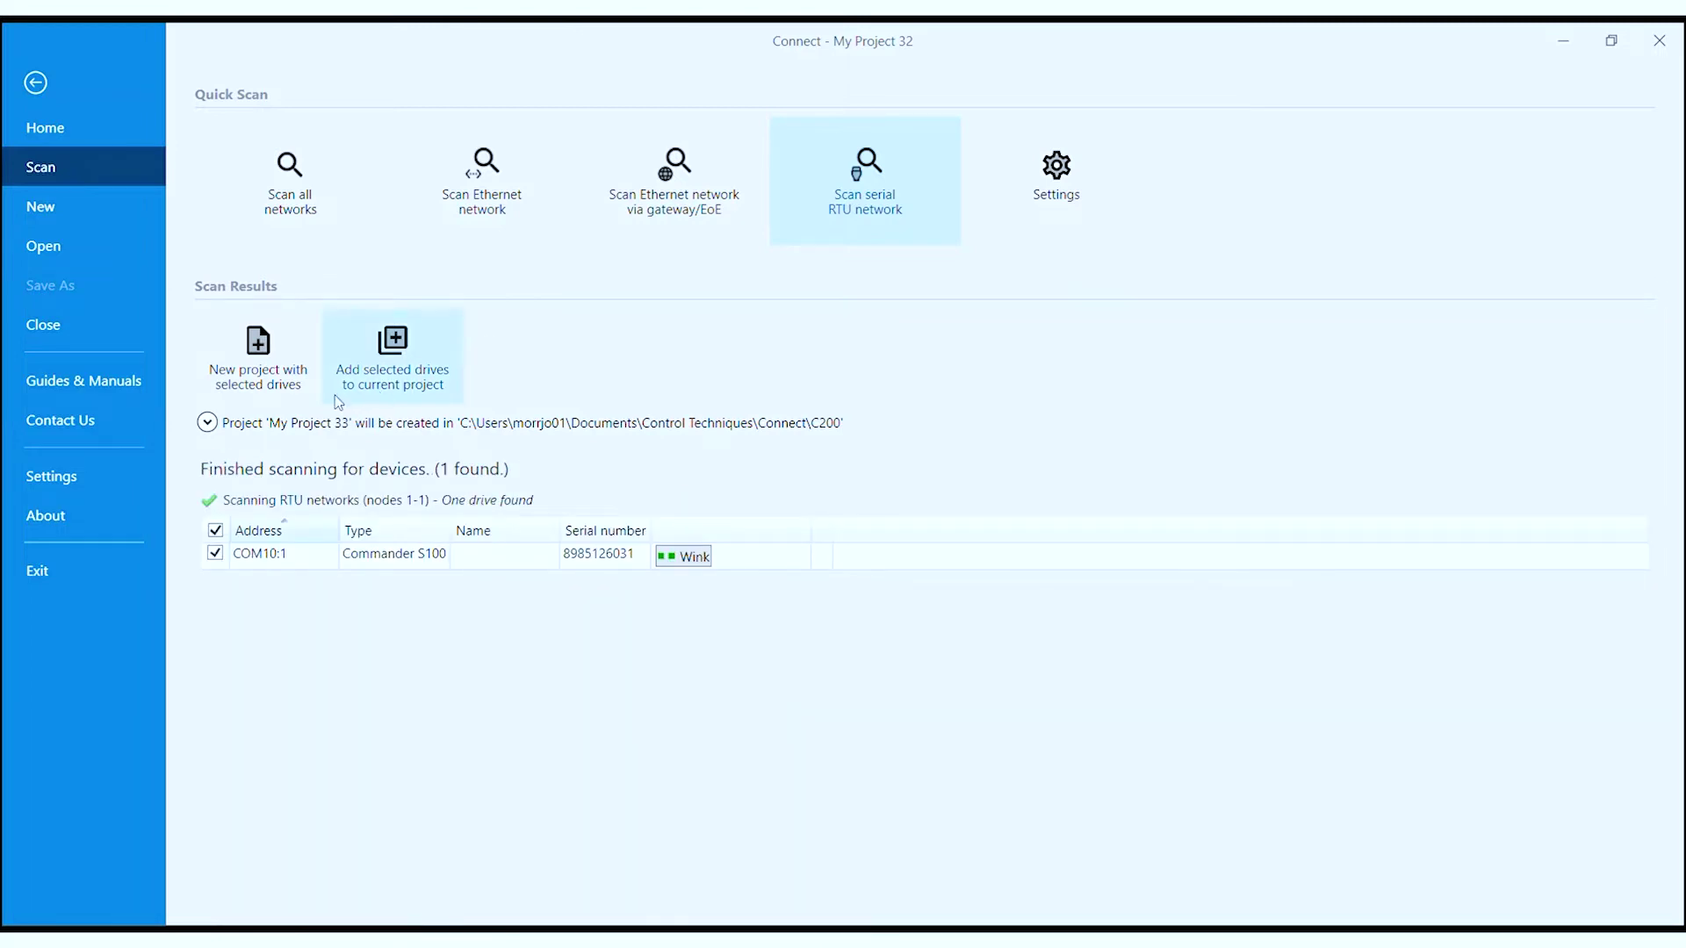
left_click(270, 365)
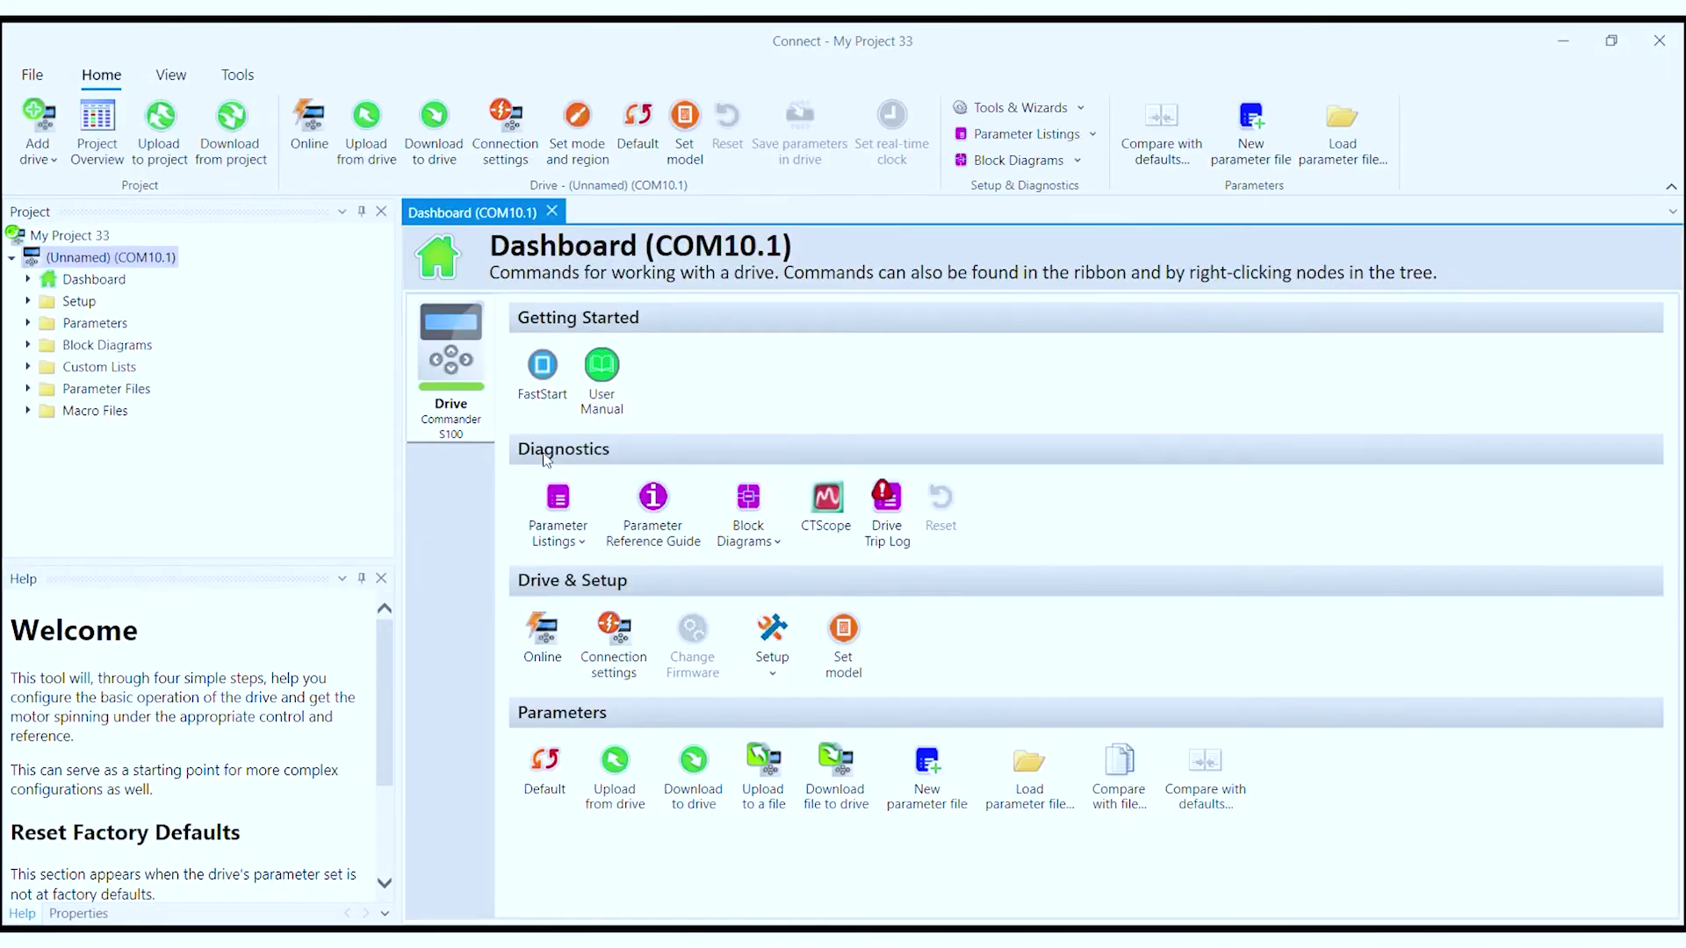
Step: Take the COM10 drive online and open FastStart at Motor Setup's motor search box
left_click(549, 665)
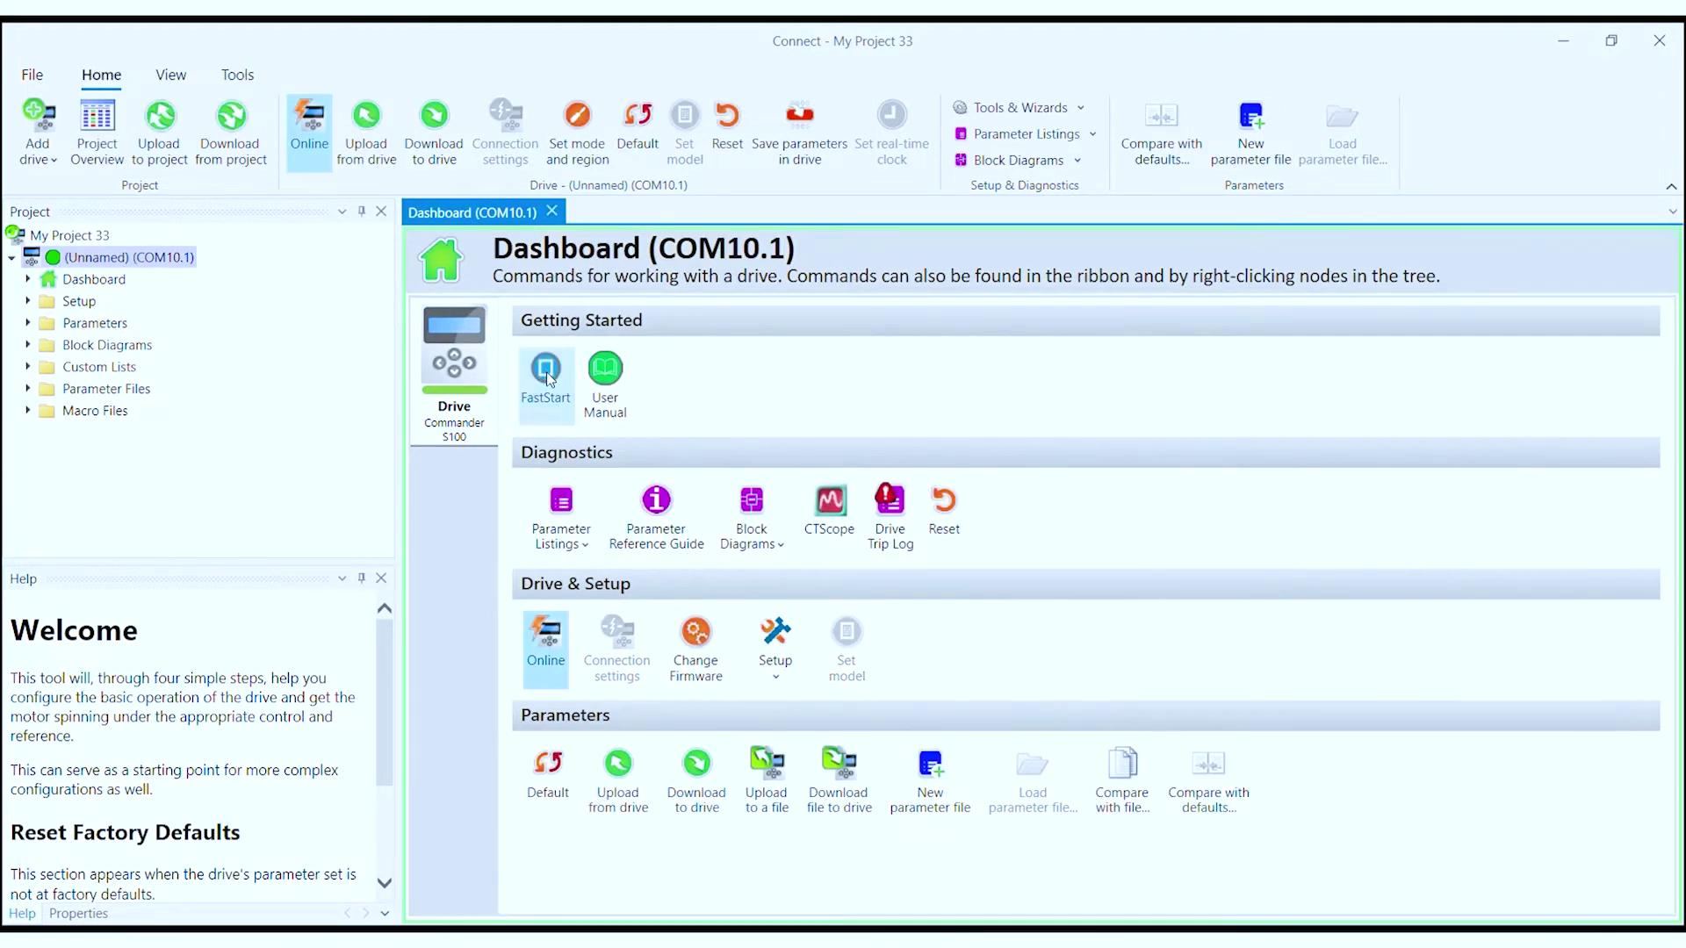
left_click(549, 378)
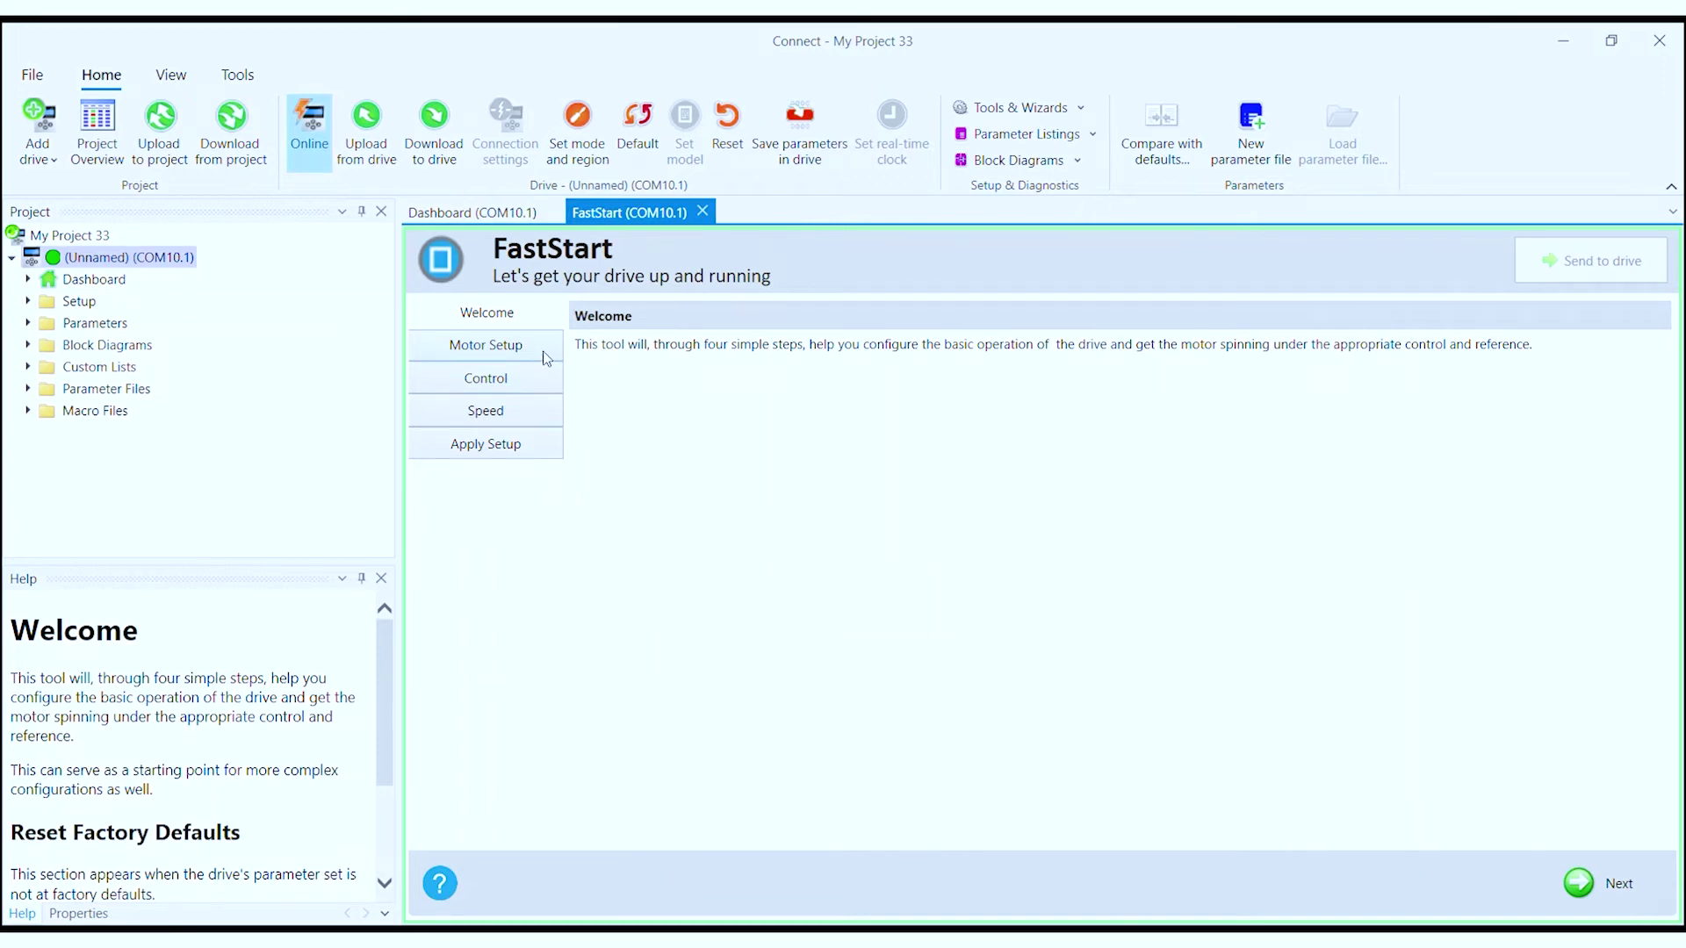
left_click(544, 353)
left_click(679, 451)
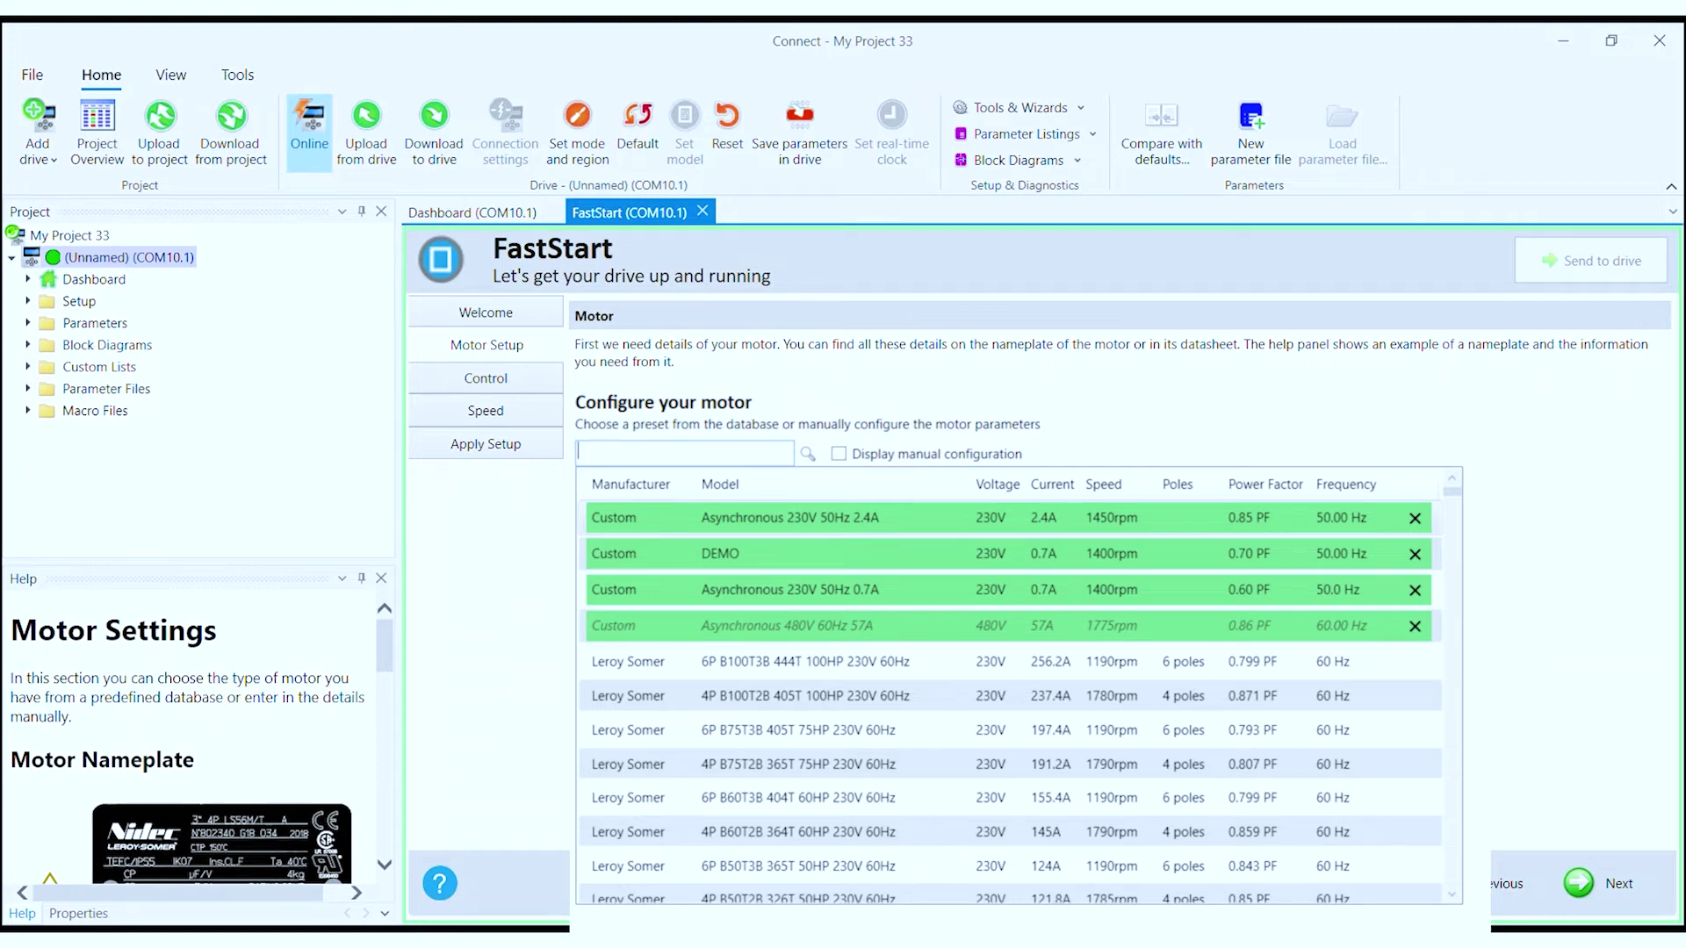
Step: Enter manual asynchronous motor ratings of 0.70 A and 1400 rpm, then move to Control
left_click(839, 453)
type("0.7")
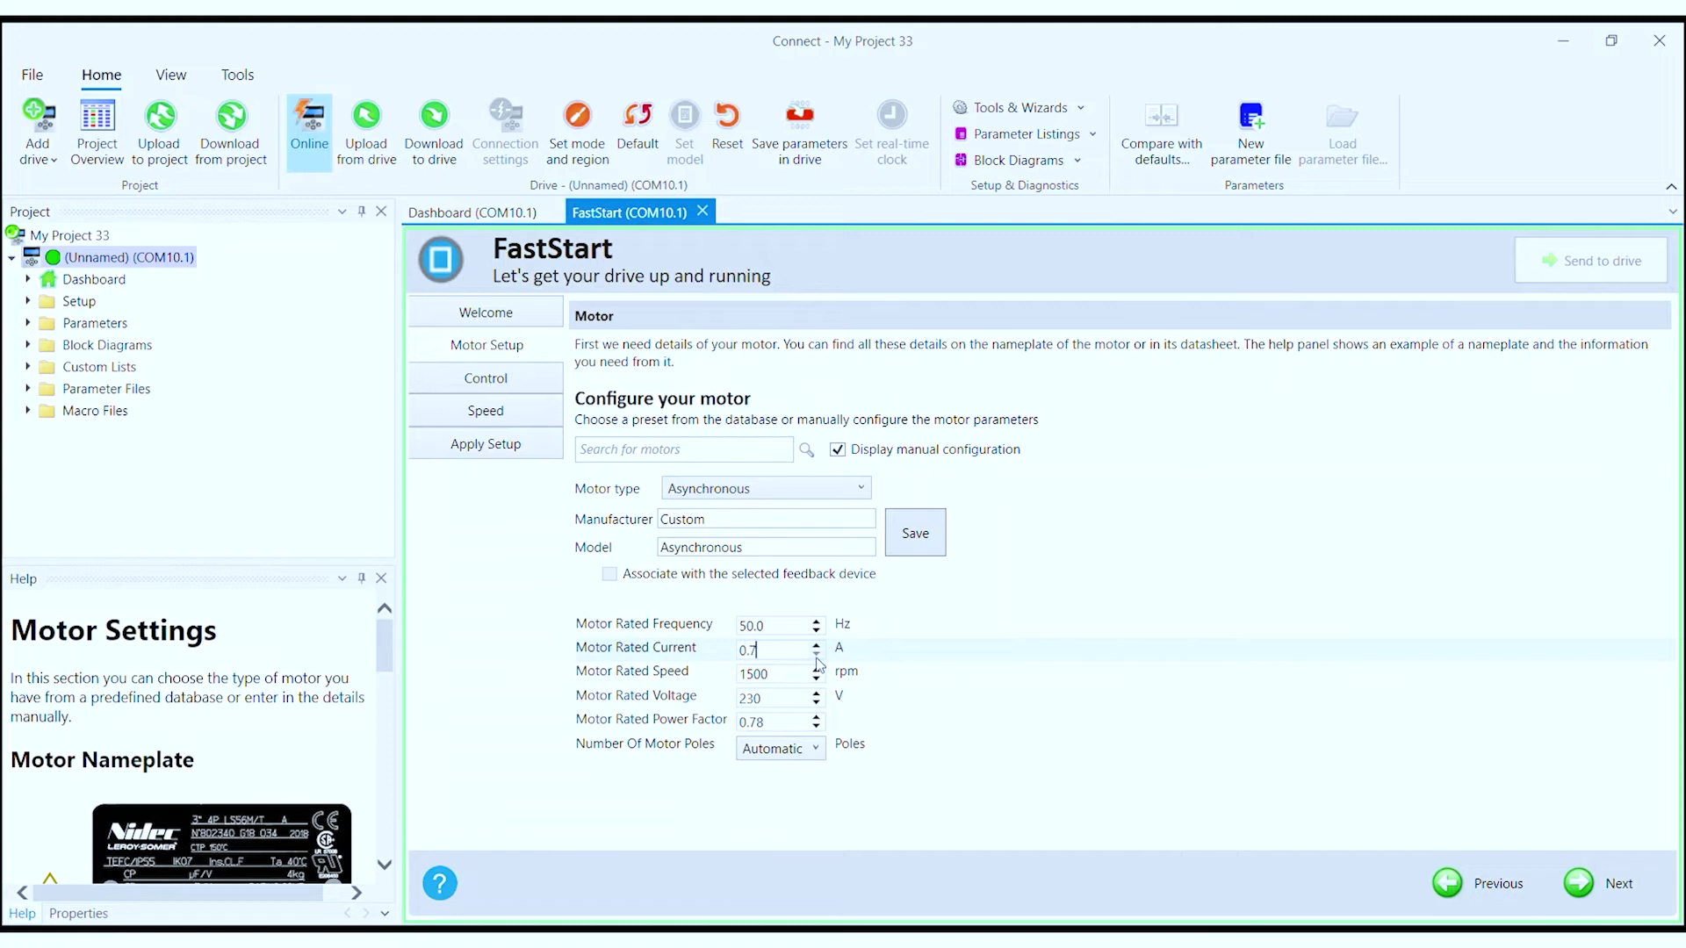
type("9")
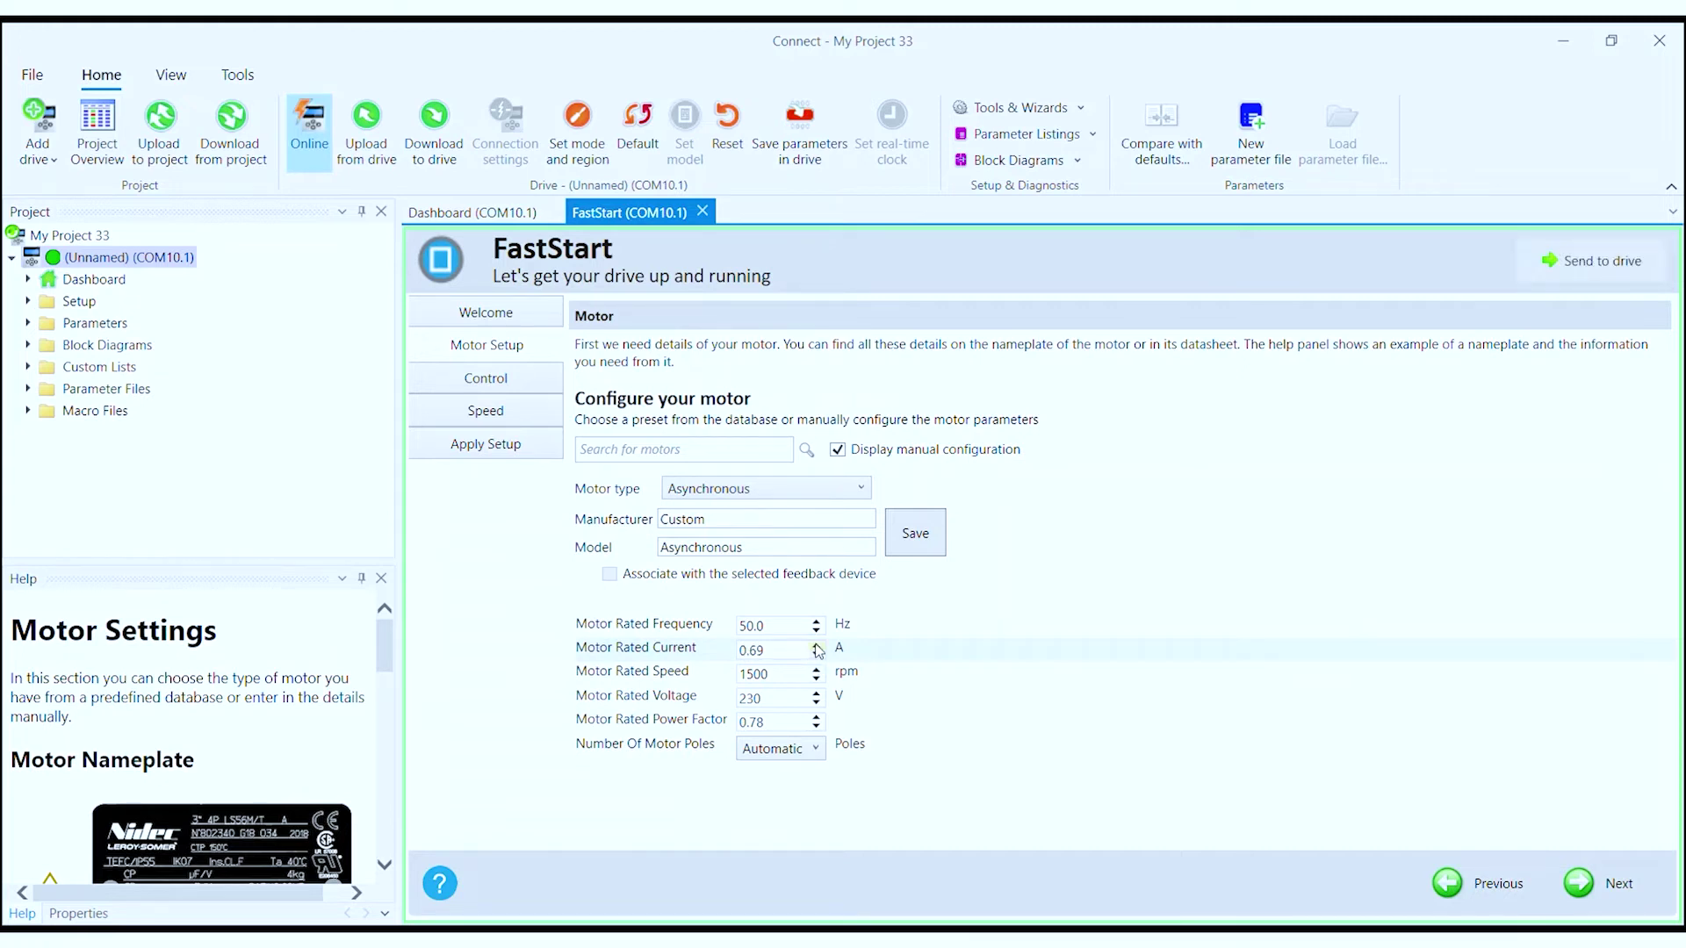
left_click(753, 676)
left_click(1607, 882)
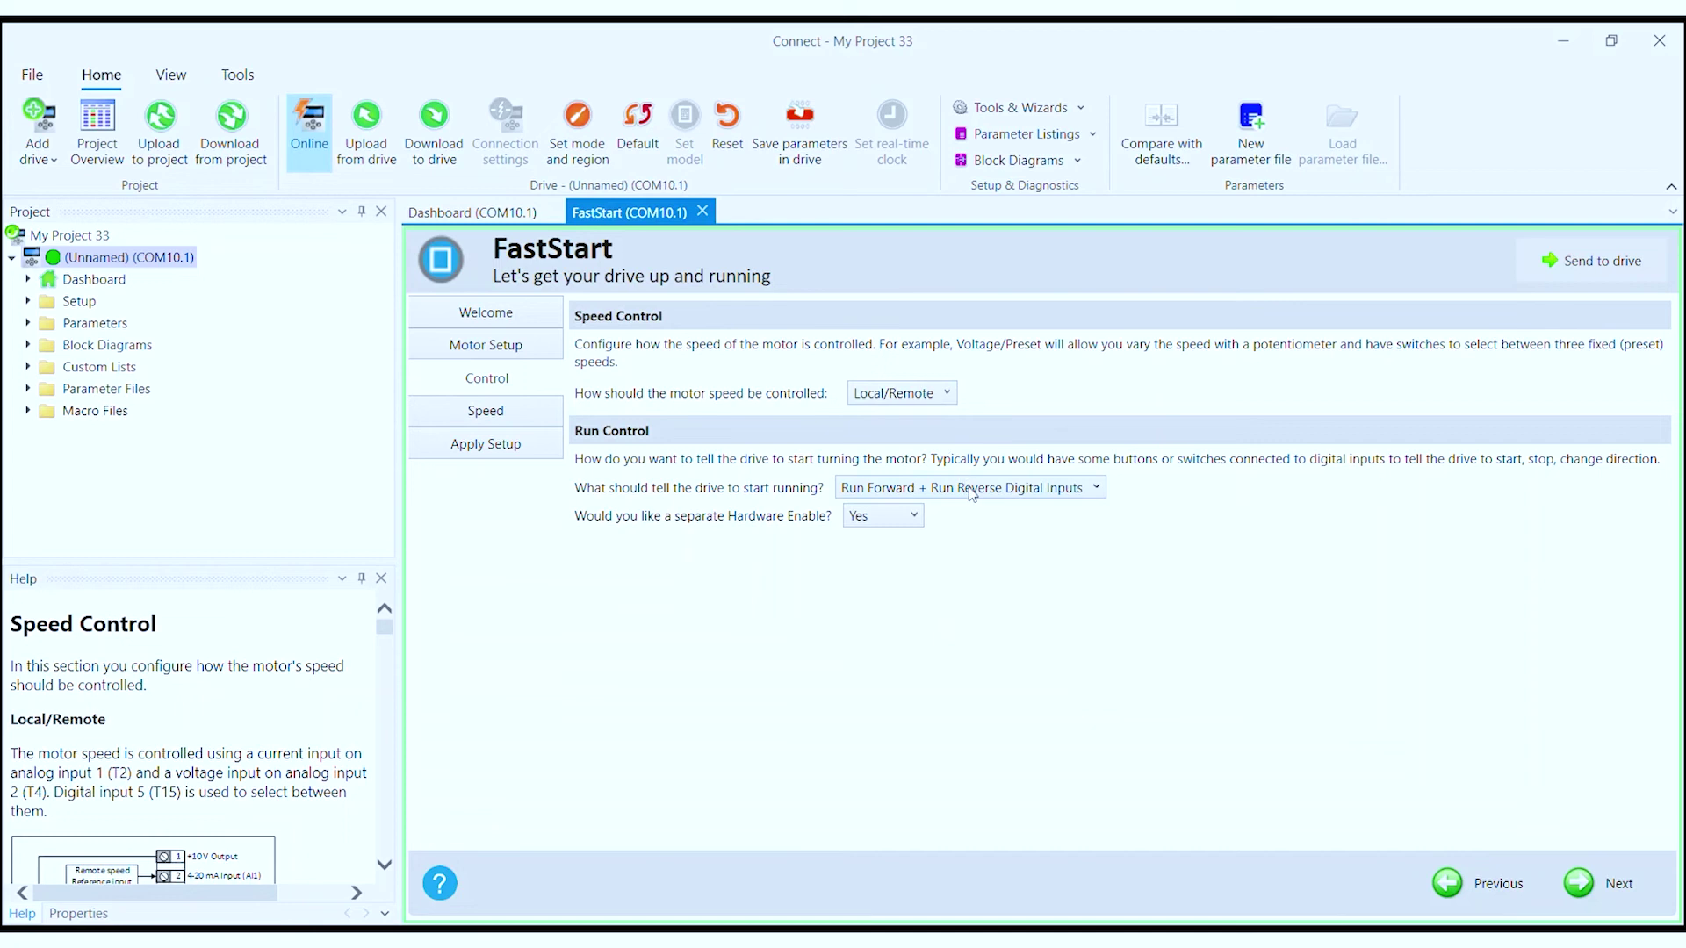
mouse_move(968, 487)
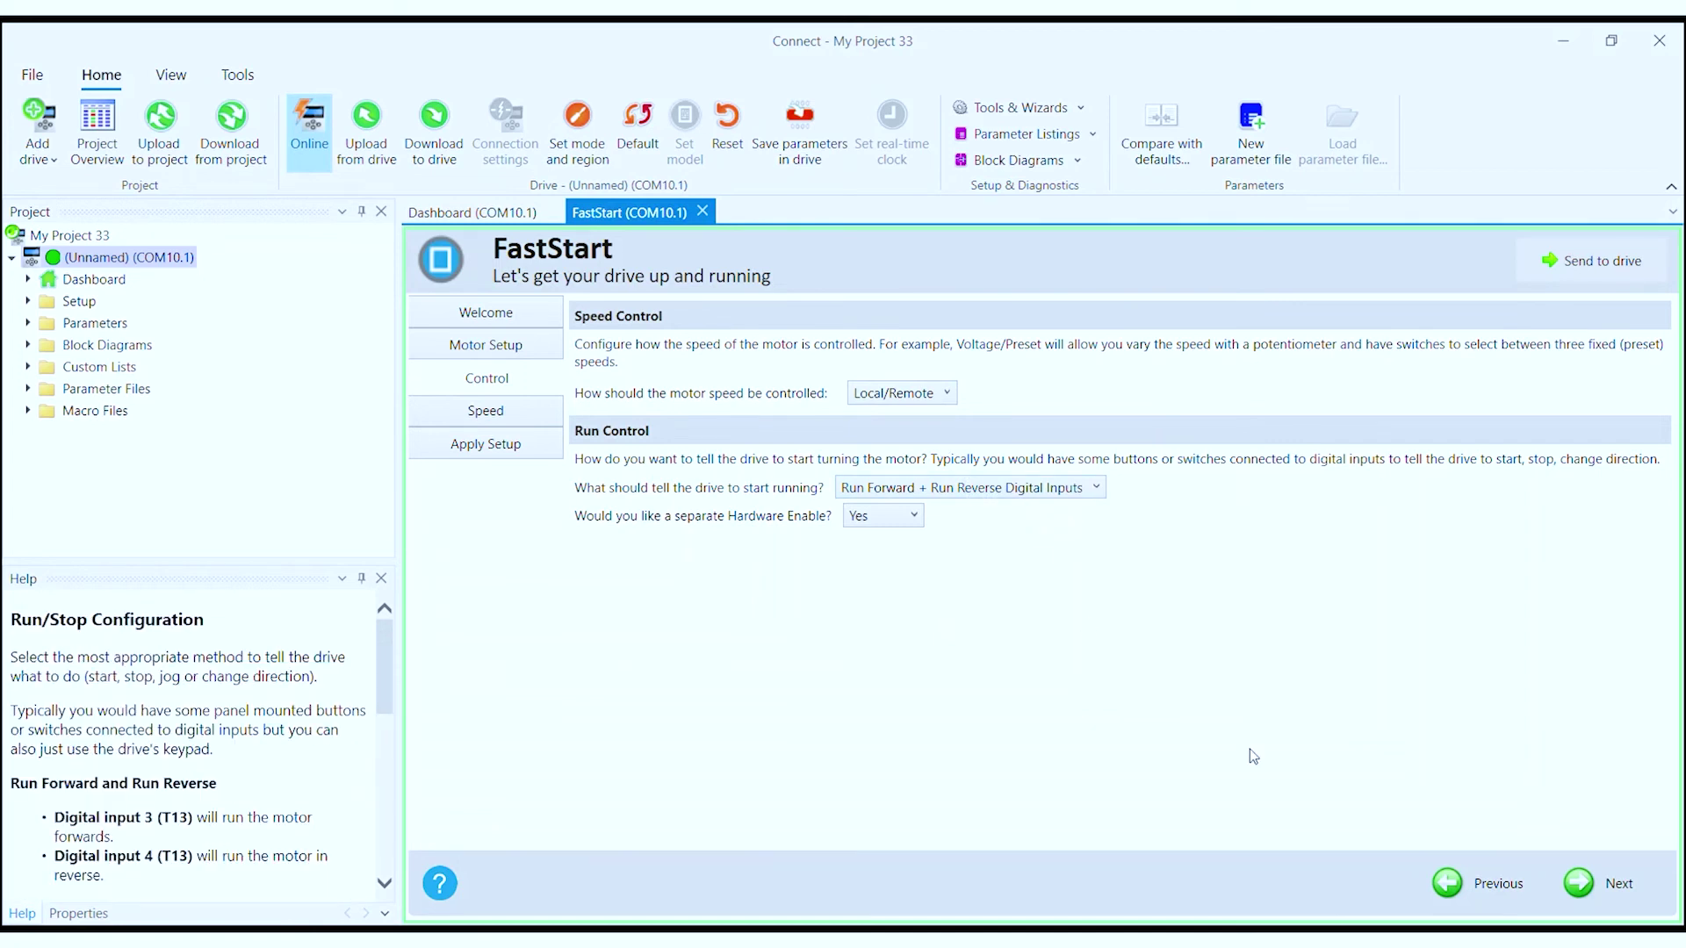
Step: Accept the default Control and Speed settings to reach the Apply Setup step
left_click(1611, 887)
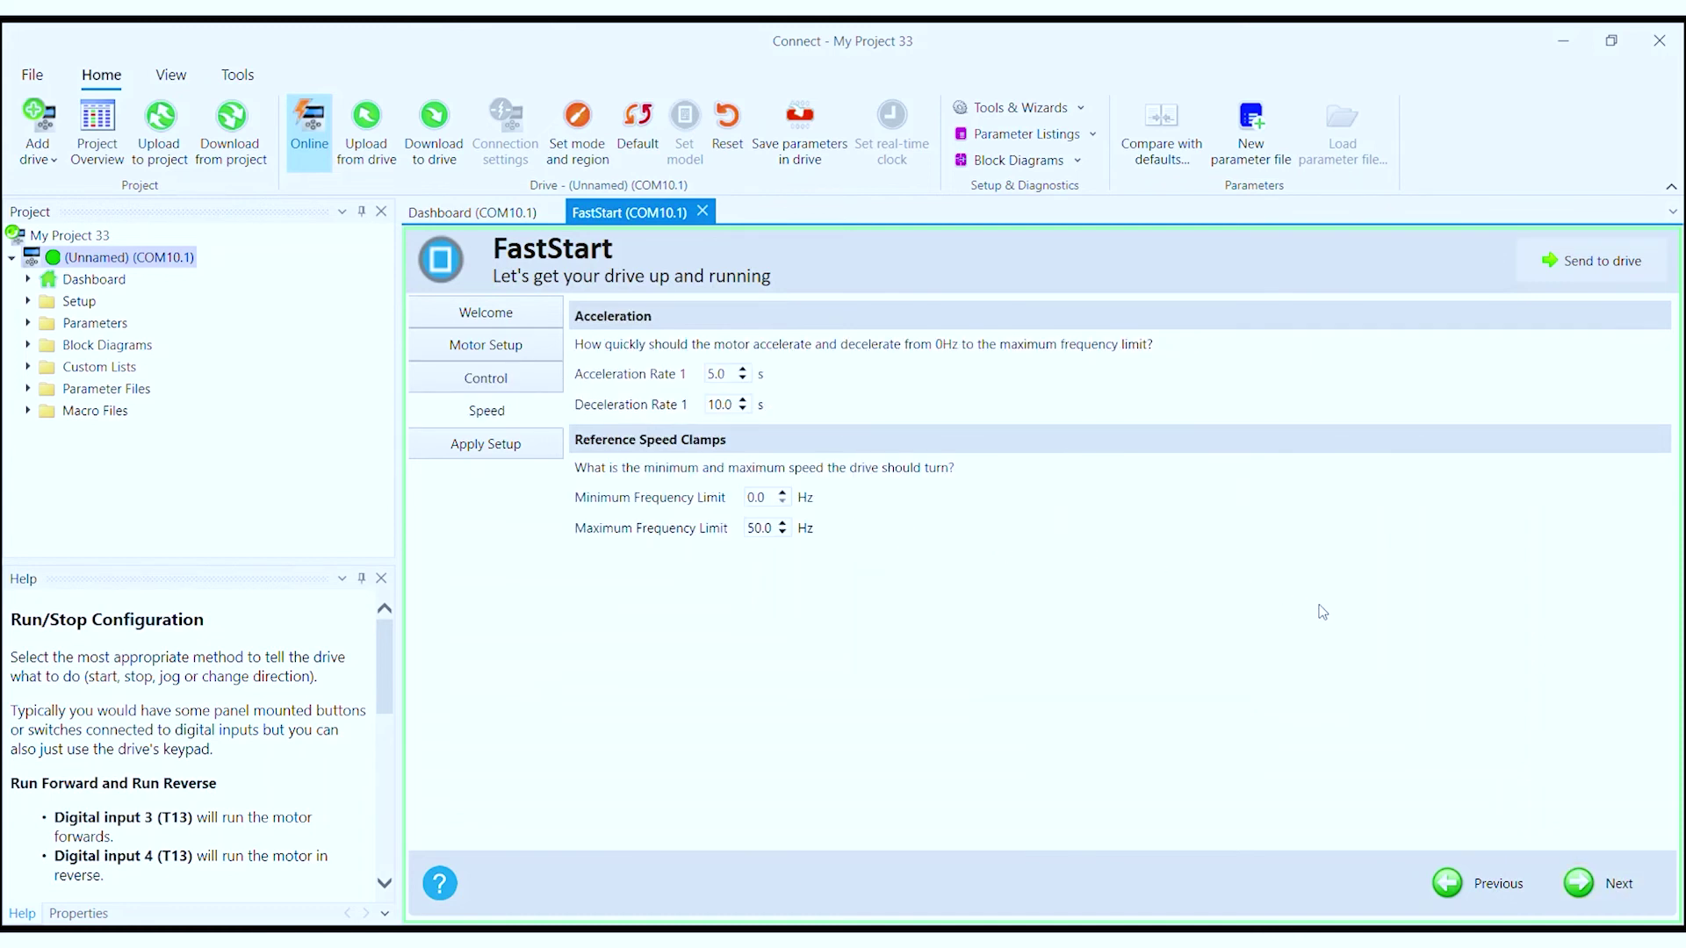
left_click(1600, 891)
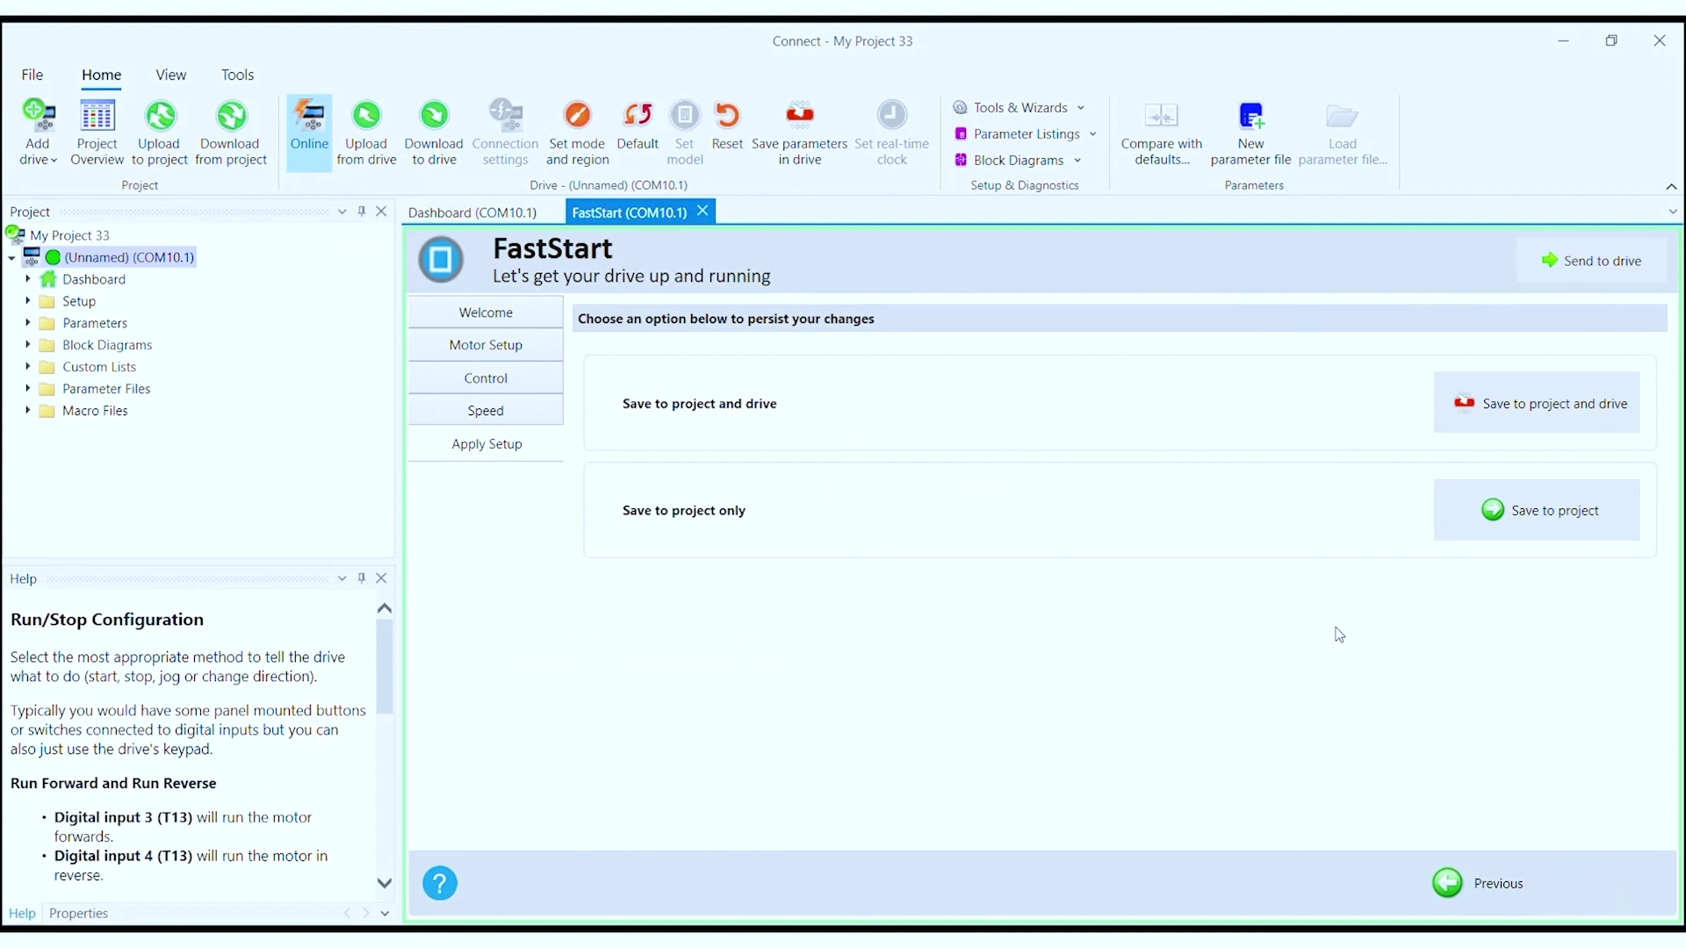